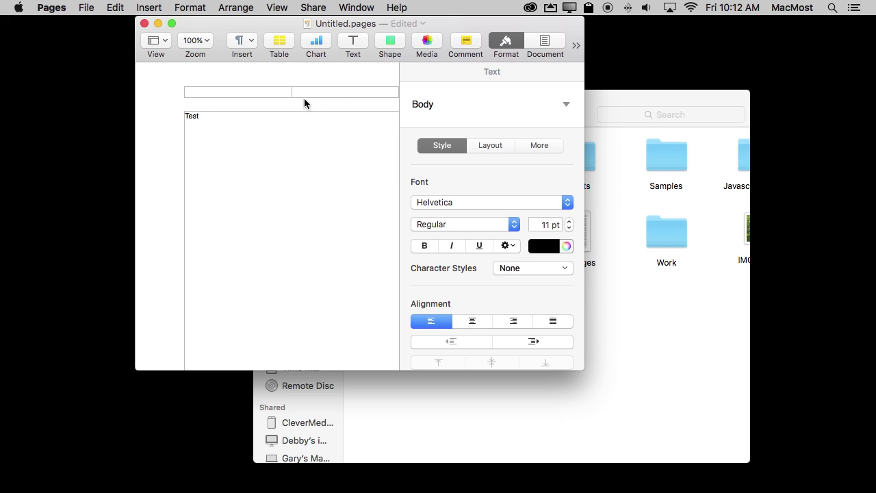
# Switch to Finder's Documents window and back, then shift the Pages window slightly down and left.
pyautogui.click(638, 97)
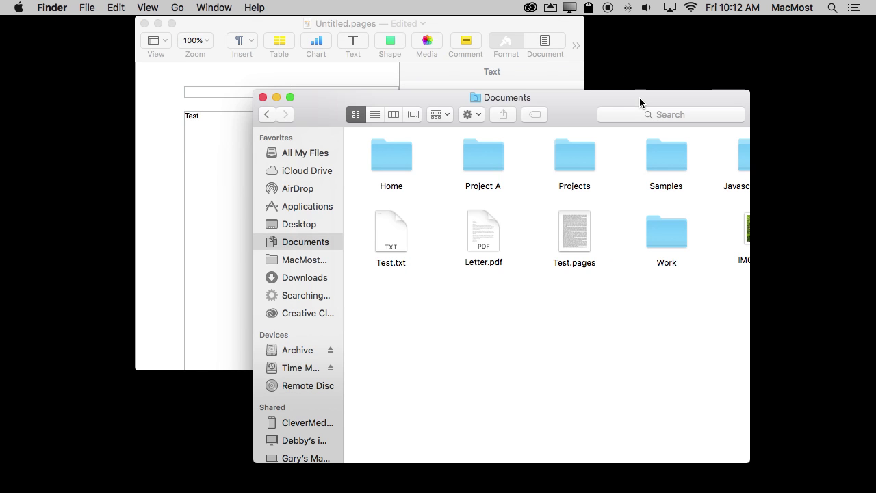
pyautogui.click(494, 26)
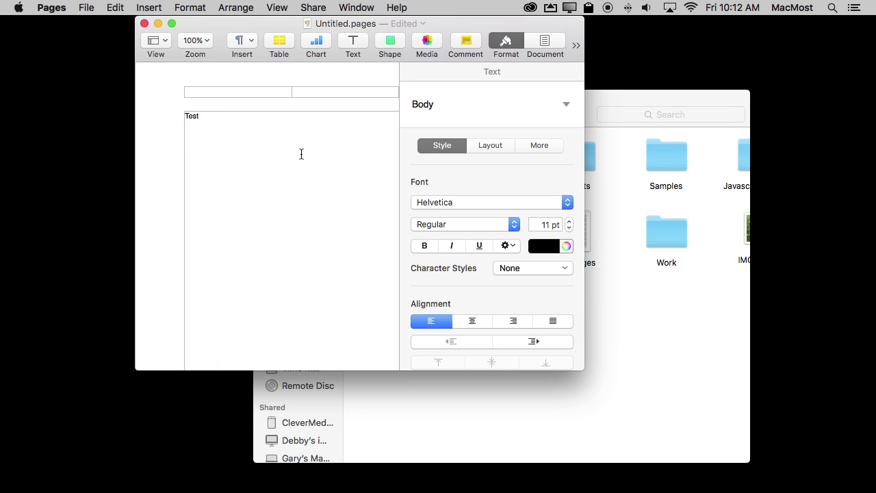
pyautogui.moveTo(279, 28)
pyautogui.mouseDown()
pyautogui.moveTo(164, 69)
pyautogui.moveTo(51, 77)
pyautogui.moveTo(352, 53)
pyautogui.moveTo(847, 64)
pyautogui.moveTo(96, 61)
pyautogui.moveTo(411, 65)
pyautogui.moveTo(267, 21)
pyautogui.moveTo(111, 55)
pyautogui.moveTo(190, 43)
pyautogui.moveTo(160, 43)
pyautogui.moveTo(283, 40)
pyautogui.moveTo(271, 42)
pyautogui.mouseUp()
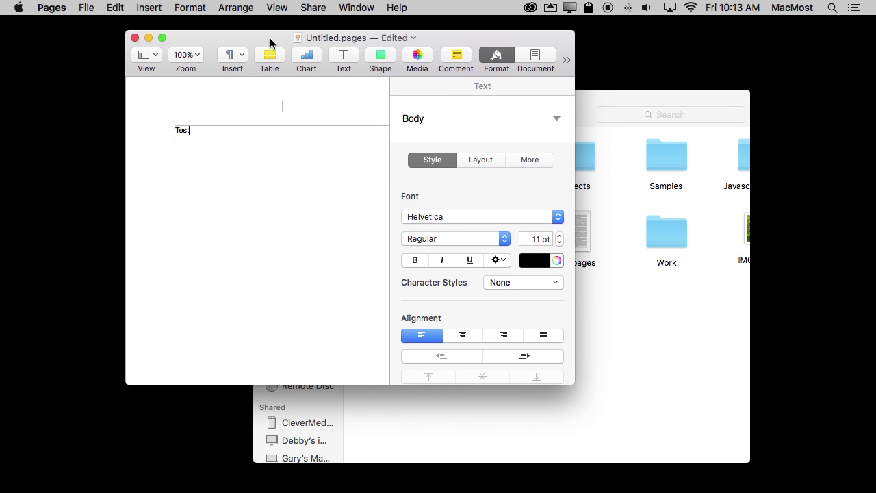
pyautogui.click(162, 38)
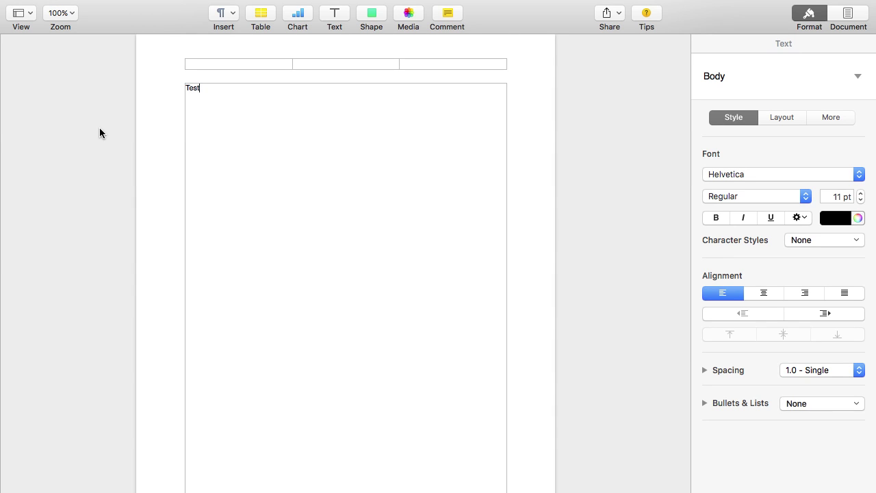
pyautogui.moveTo(41, 4)
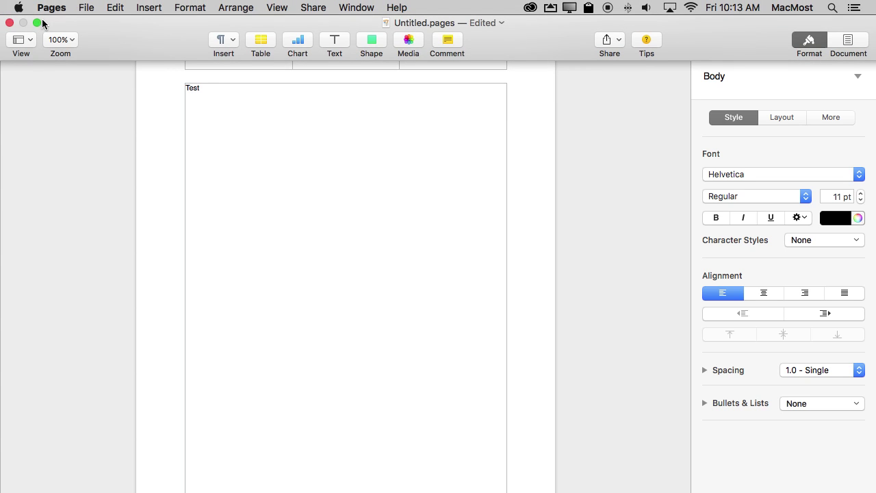
pyautogui.click(37, 24)
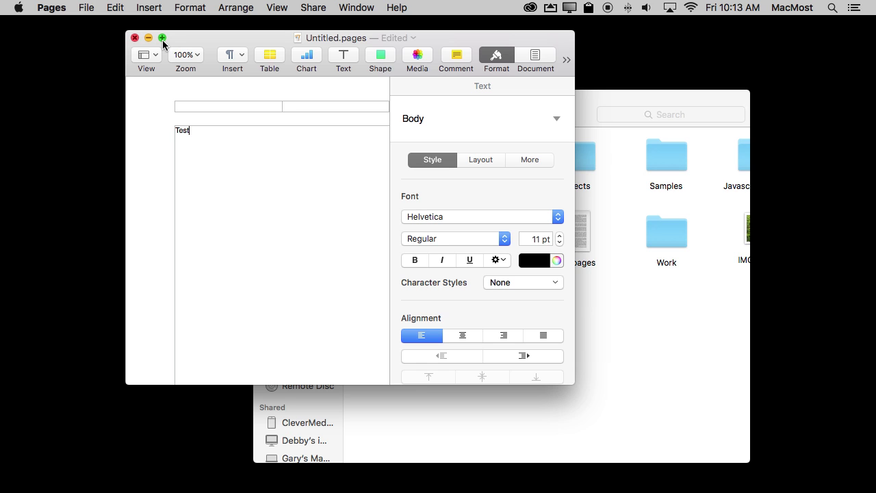
# Maximize the Pages window with the green zoom button without entering full screen, then show the zoom levels.
pyautogui.keyDown('alt'); pyautogui.click(162, 37); pyautogui.keyUp('alt')
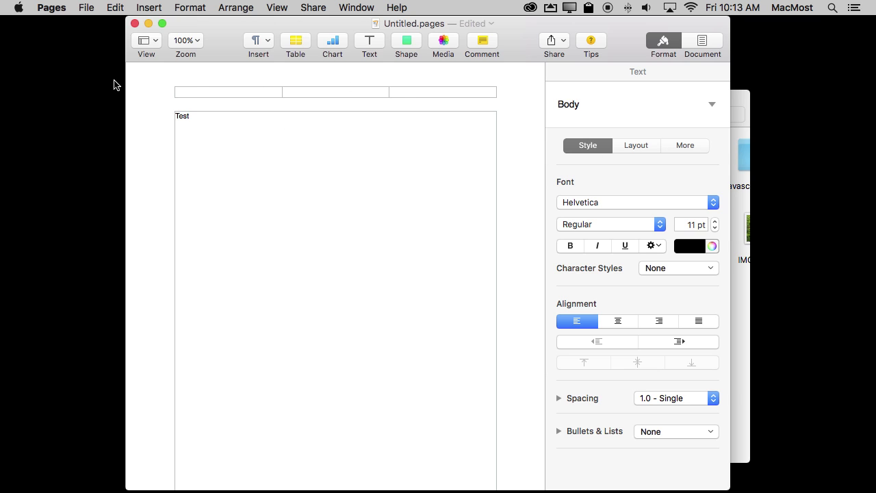
pyautogui.click(185, 43)
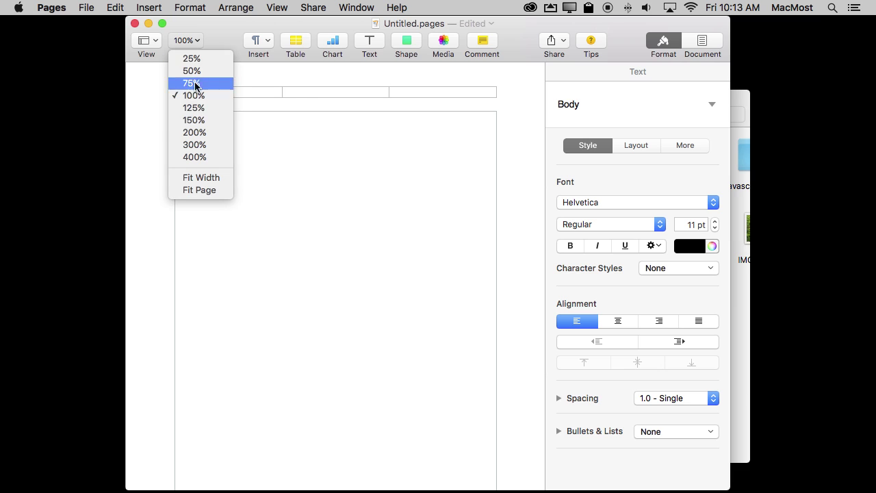
# Set the page zoom to 150% and expand the window with the green button.
pyautogui.click(196, 122)
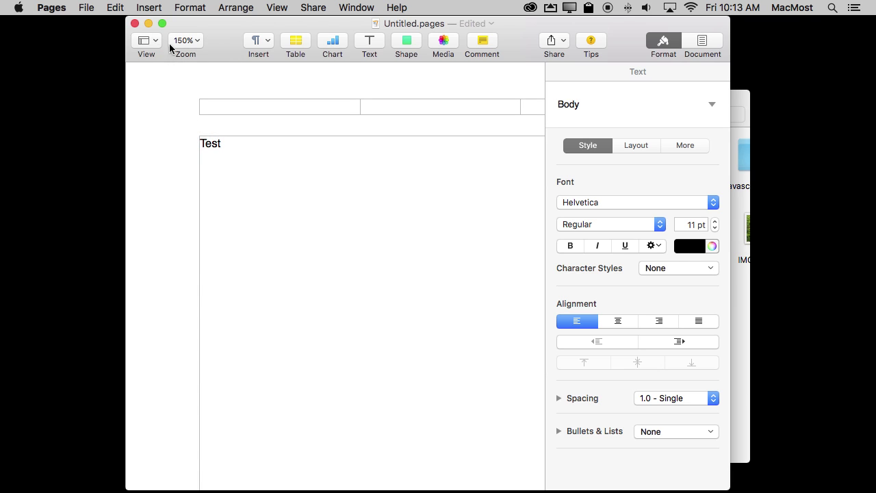
pyautogui.click(162, 24)
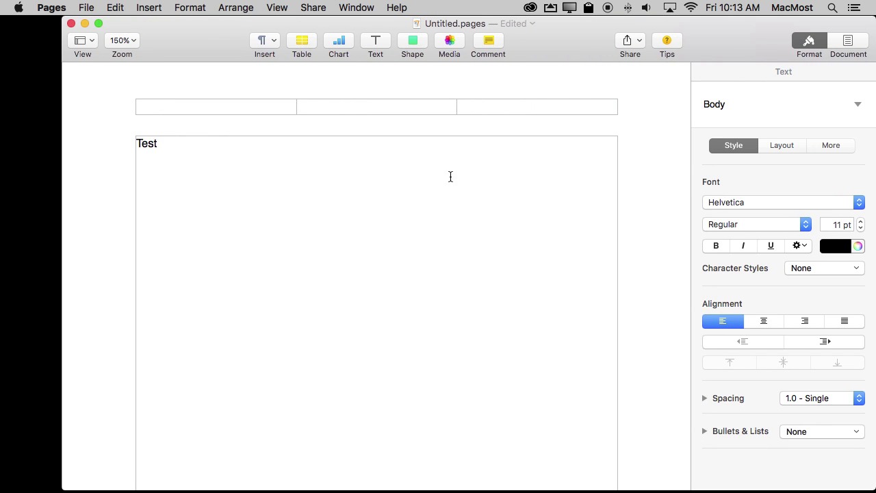
pyautogui.click(124, 41)
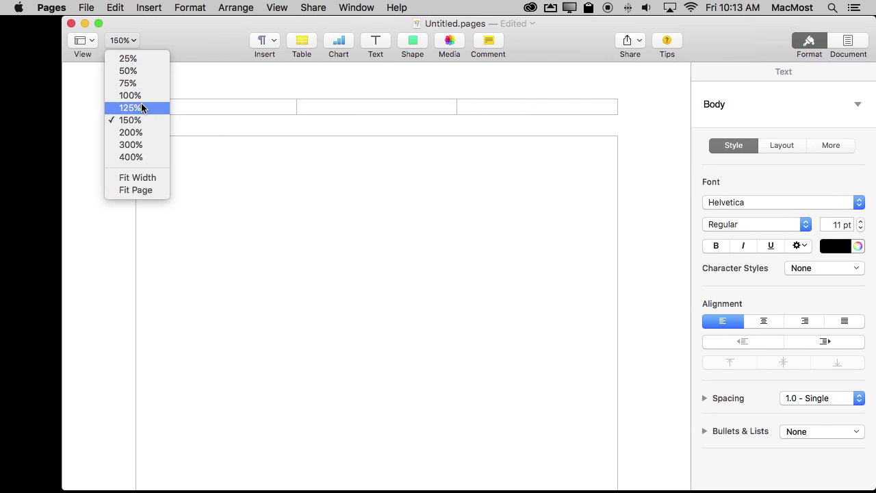
pyautogui.click(141, 122)
# Set the page zoom to 200%, widen the window to full width, then shrink it back.
pyautogui.click(127, 41)
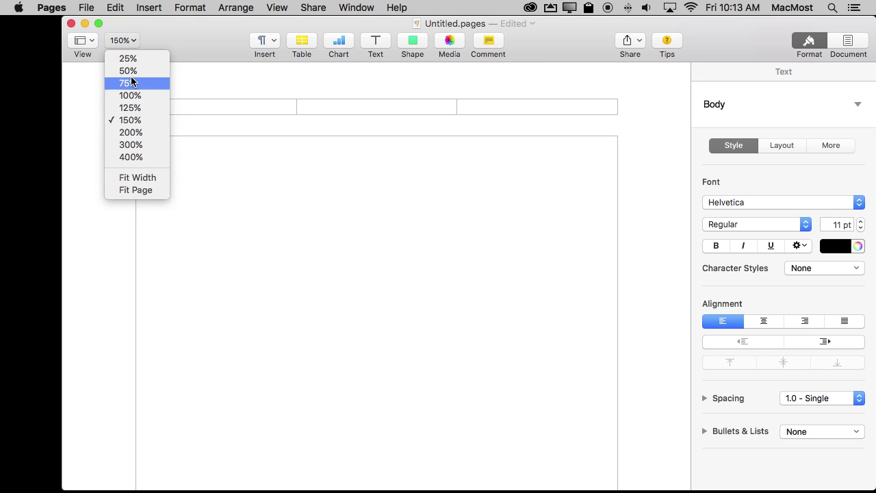
pyautogui.click(133, 129)
pyautogui.click(99, 24)
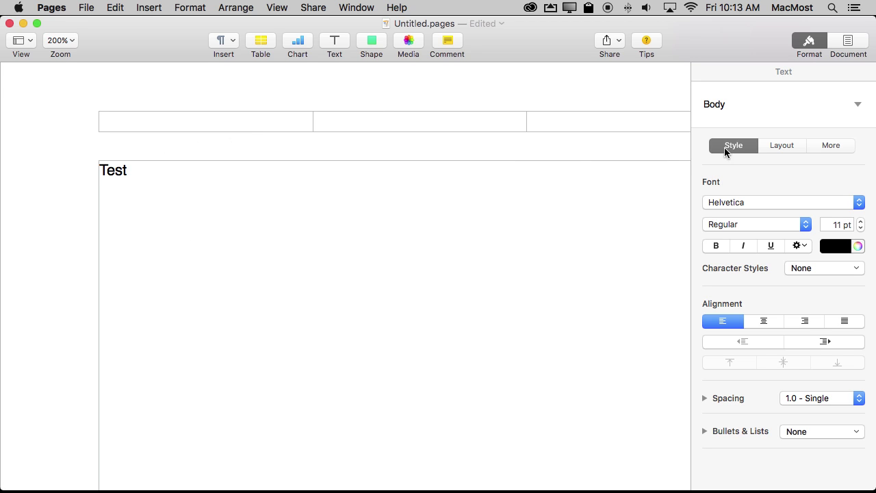
pyautogui.click(37, 24)
# Zoom Finder's Documents window larger and back to its previous size, then return to the Pages window.
pyautogui.click(634, 147)
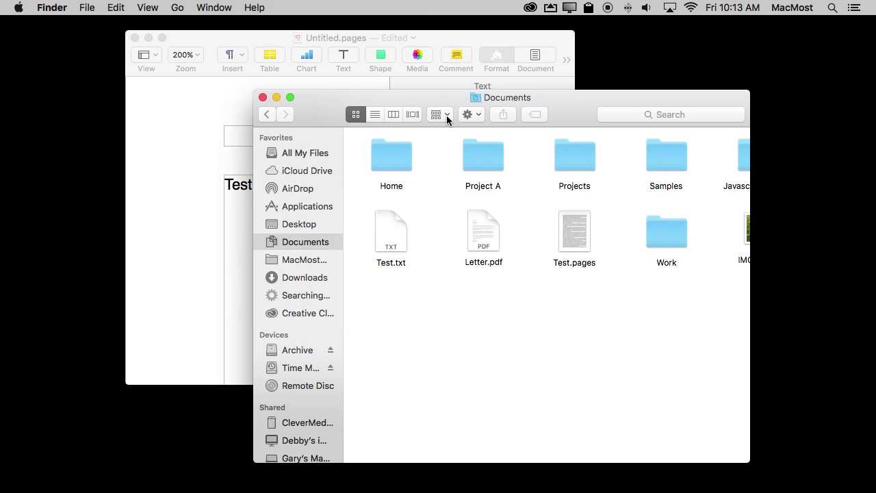
pyautogui.click(291, 96)
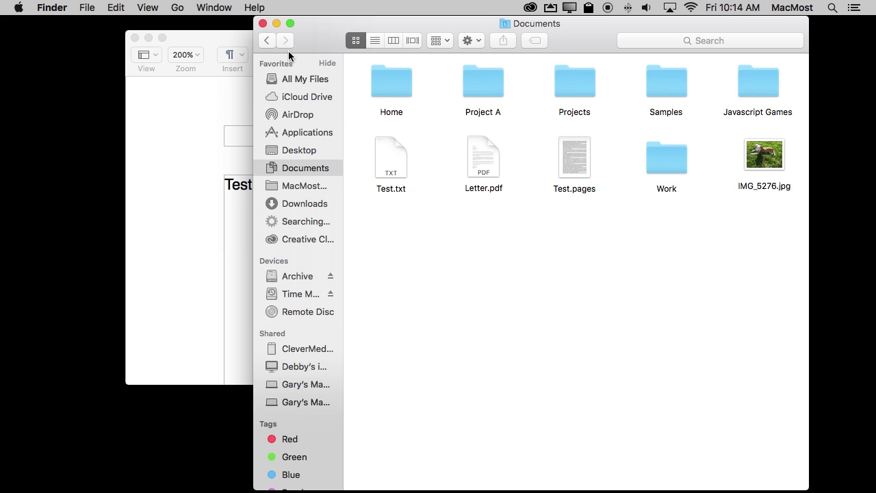
pyautogui.click(291, 23)
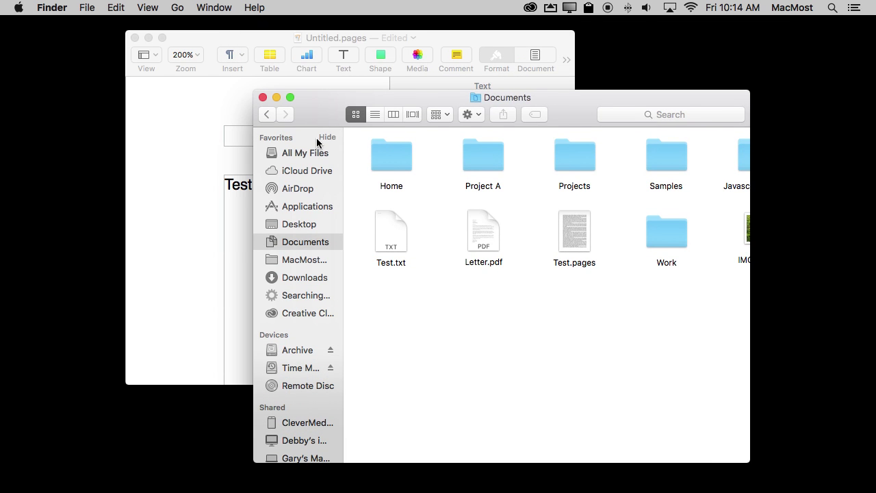
pyautogui.click(201, 136)
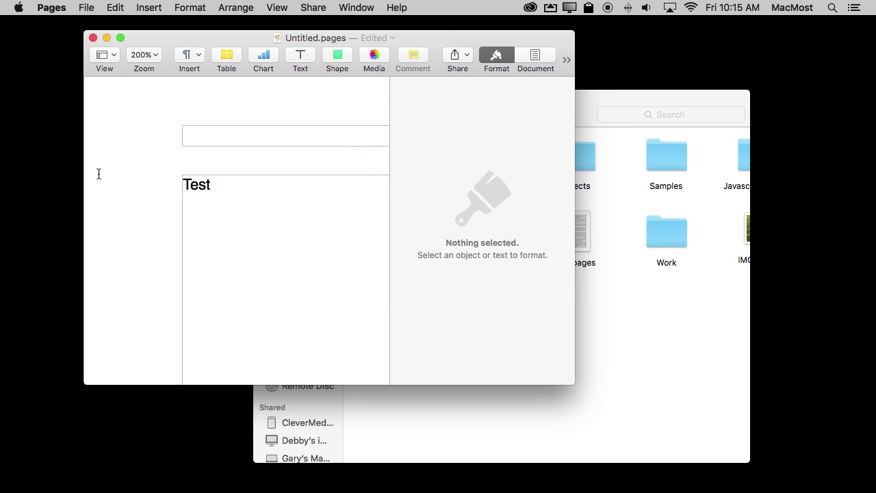
# Drag the Pages window's left, right, top and bottom edges out to the screen edges.
pyautogui.click(97, 187)
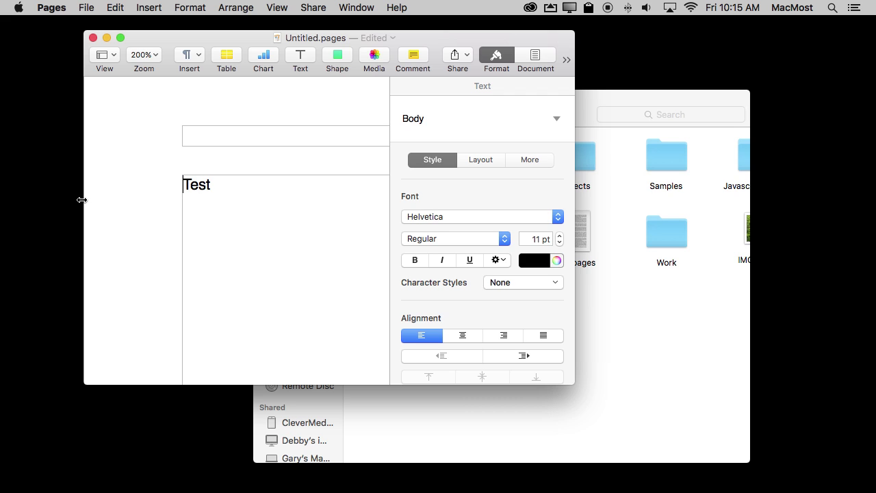
pyautogui.moveTo(81, 200); pyautogui.dragTo(1, 199)
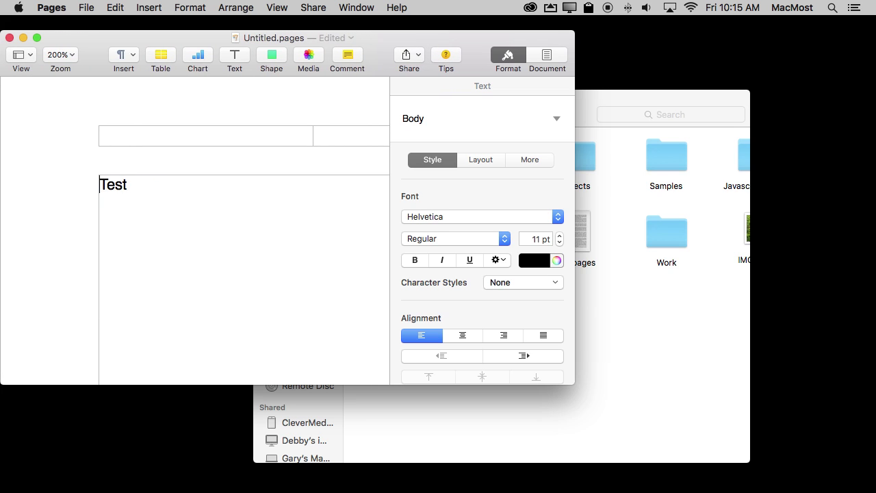
pyautogui.moveTo(0, 199)
pyautogui.mouseDown()
pyautogui.moveTo(26, 199)
pyautogui.moveTo(1, 199)
pyautogui.mouseUp()
pyautogui.moveTo(573, 179); pyautogui.dragTo(875, 184)
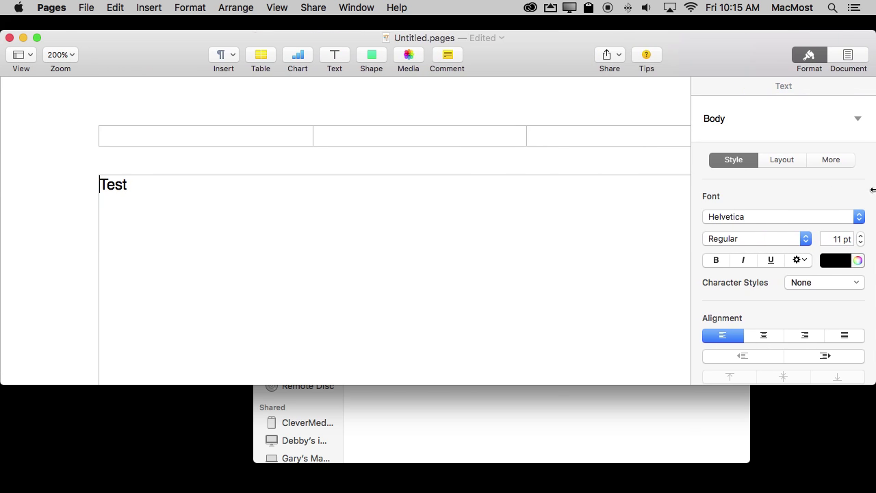
pyautogui.moveTo(561, 31); pyautogui.dragTo(563, 6)
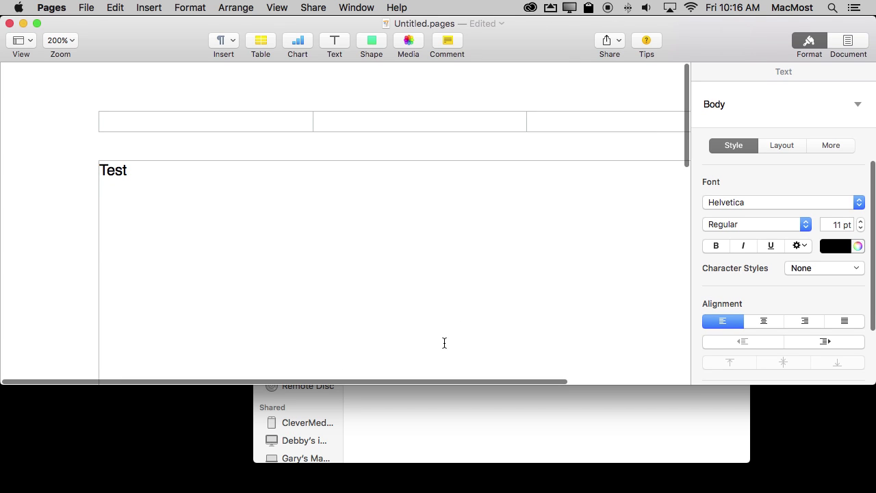
pyautogui.moveTo(591, 384); pyautogui.dragTo(576, 490)
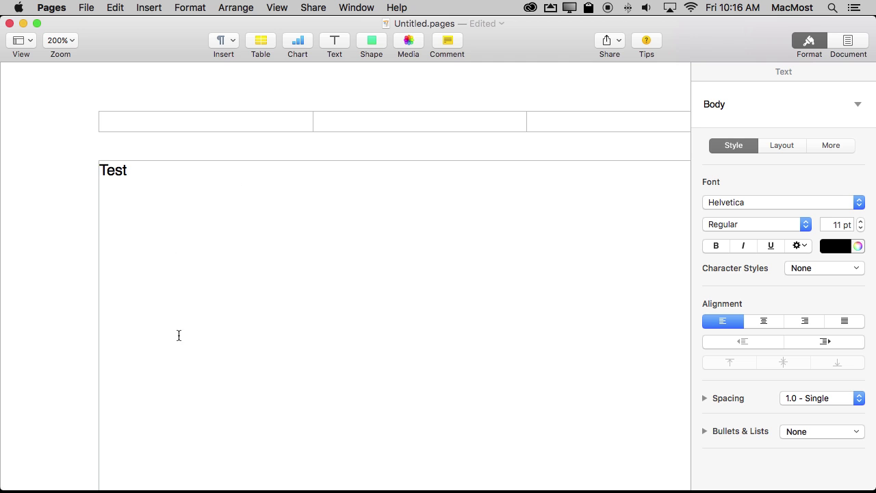
# Restore the window with Cmd-Option-Z, then Option-drag its edge to resize it symmetrically.
pyautogui.press('super+alt+z')
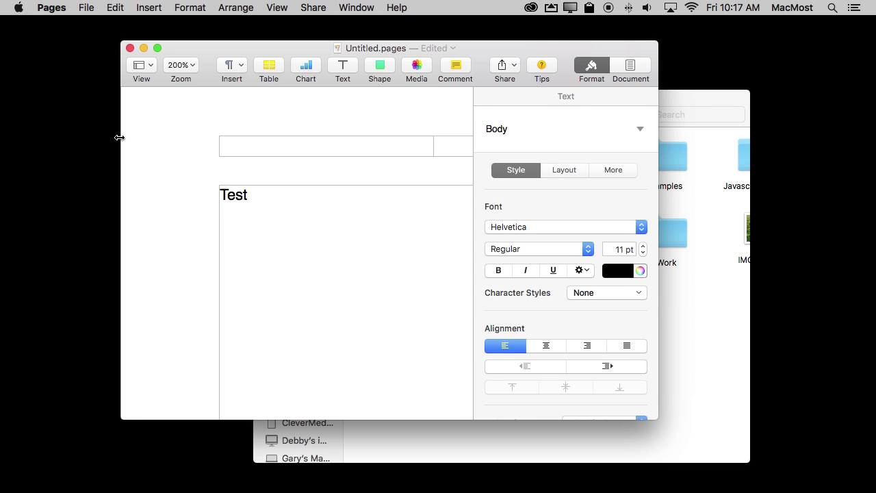
pyautogui.moveTo(119, 137); pyautogui.dragTo(70, 139)
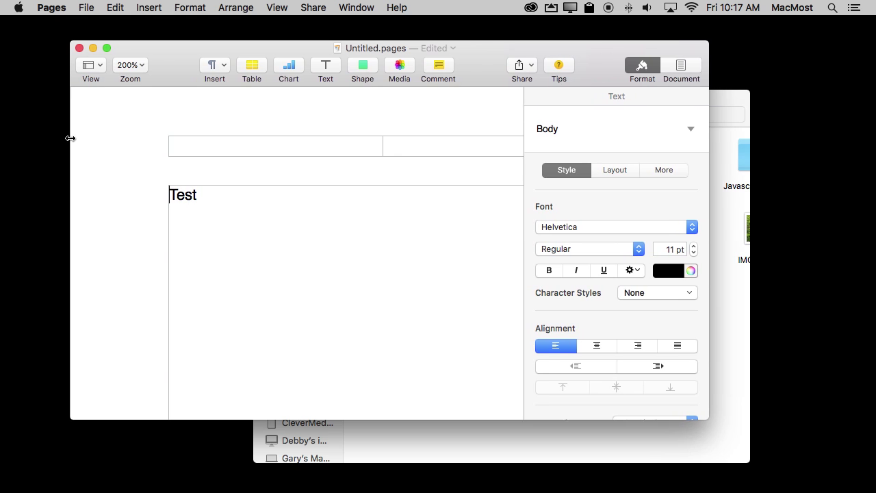
pyautogui.moveTo(70, 138); pyautogui.dragTo(62, 139)
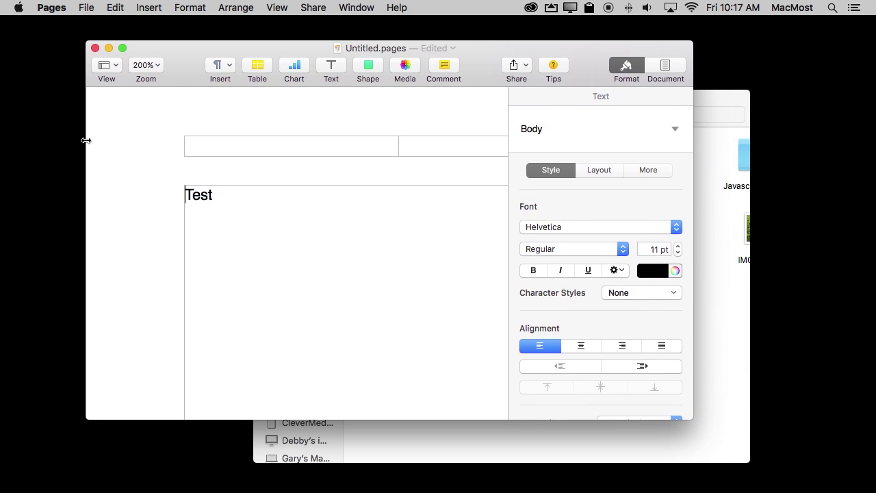
pyautogui.moveTo(61, 139); pyautogui.dragTo(107, 139)
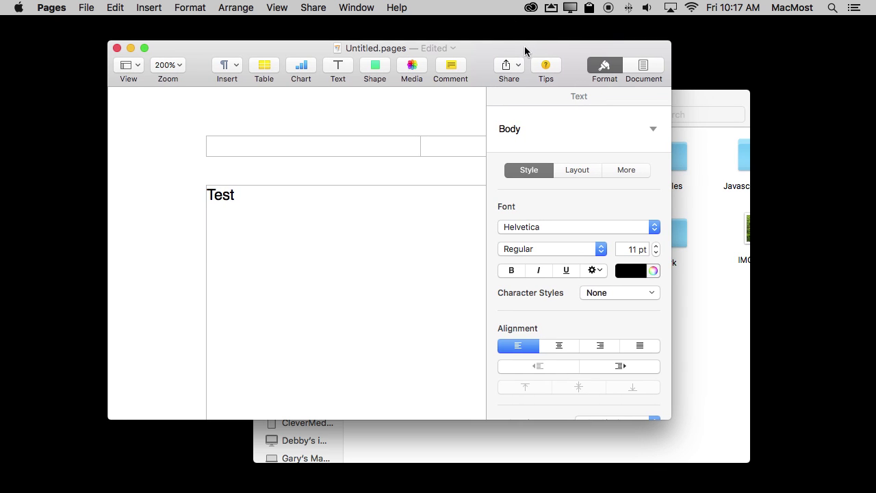
# Move the window up-left, stretch it to full width and taller, then shrink it evenly.
pyautogui.moveTo(525, 48); pyautogui.dragTo(472, 40)
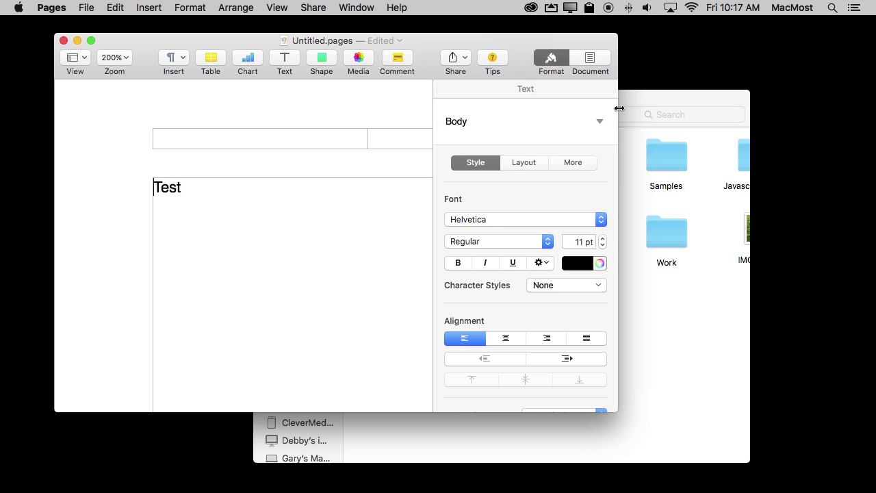
pyautogui.moveTo(619, 108); pyautogui.dragTo(875, 117)
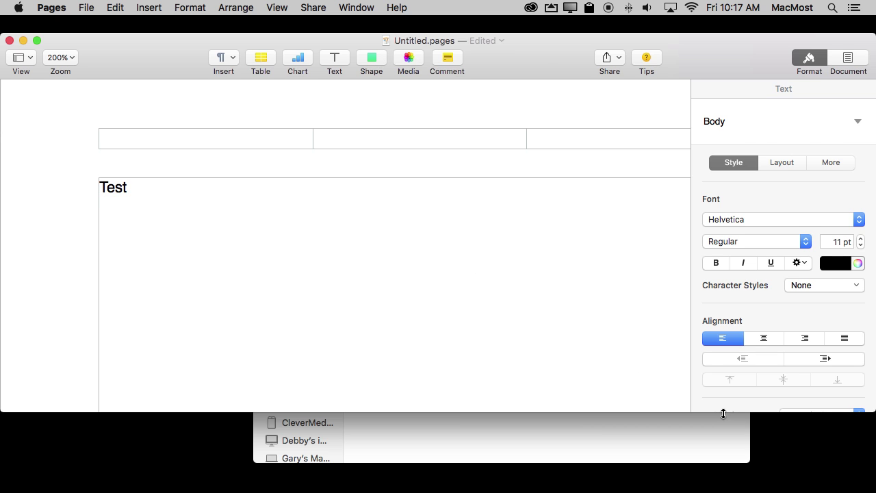
pyautogui.moveTo(724, 414); pyautogui.dragTo(721, 489)
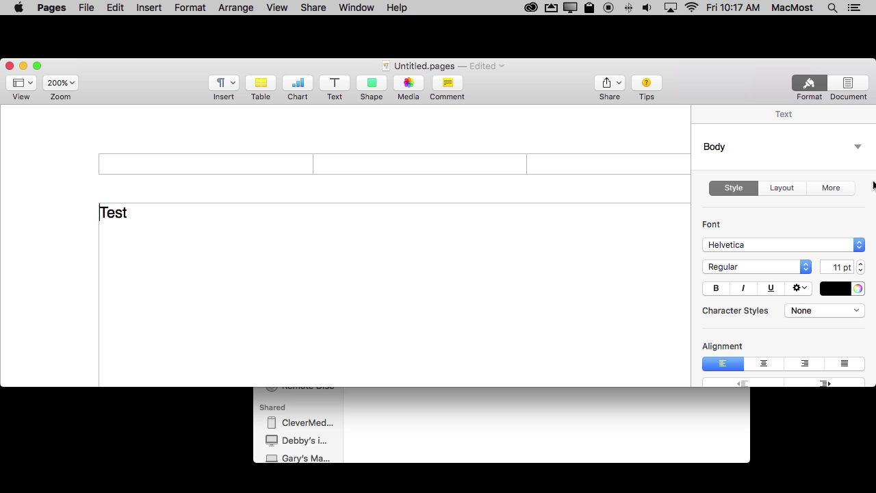
pyautogui.moveTo(873, 183); pyautogui.dragTo(748, 179)
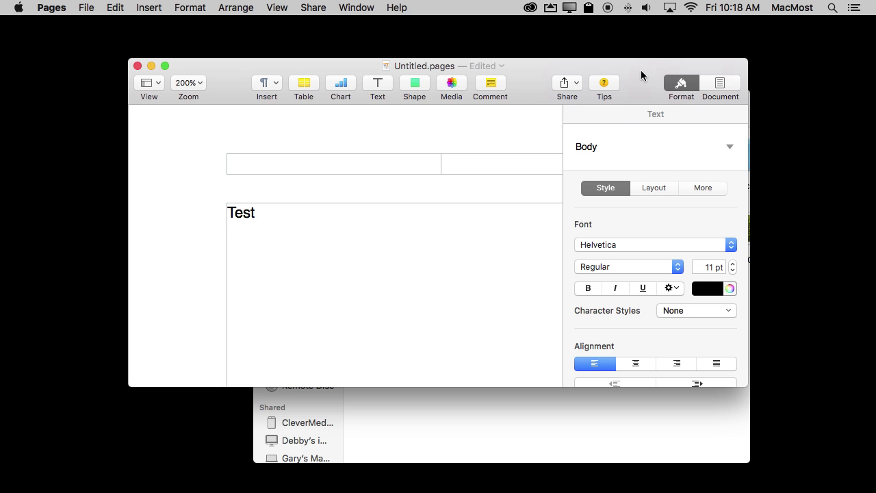
# Nudge the Pages window left, enlarge it to fill the screen, shrink it from the corner, and reposition it.
pyautogui.moveTo(641, 73)
pyautogui.mouseDown()
pyautogui.moveTo(528, 34)
pyautogui.moveTo(515, 39)
pyautogui.mouseUp()
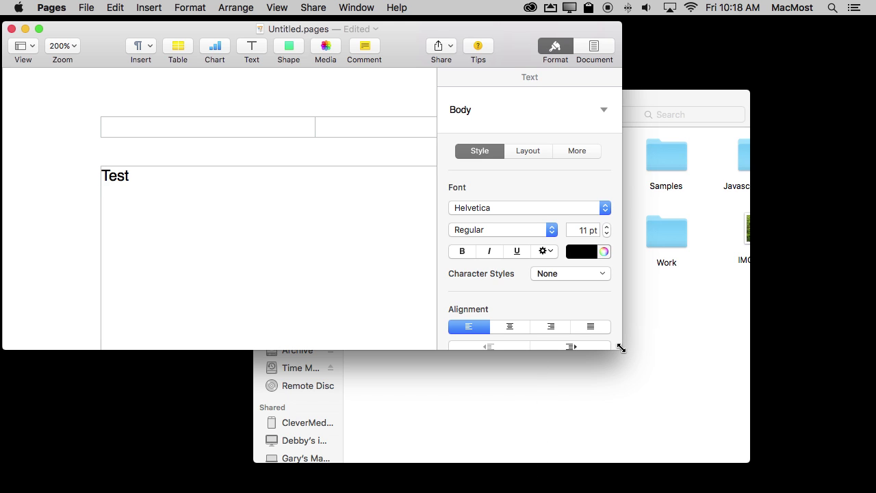
pyautogui.moveTo(621, 348)
pyautogui.mouseDown()
pyautogui.moveTo(657, 386)
pyautogui.moveTo(875, 490)
pyautogui.mouseUp()
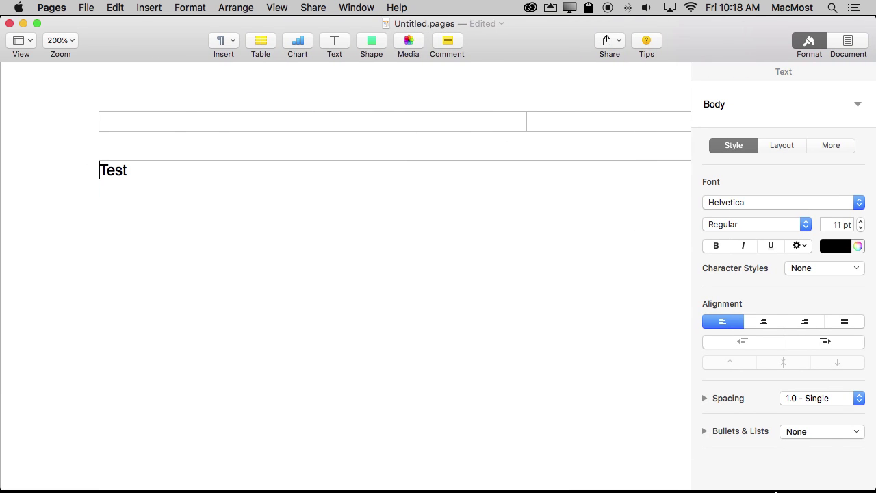
pyautogui.moveTo(868, 483); pyautogui.dragTo(591, 343)
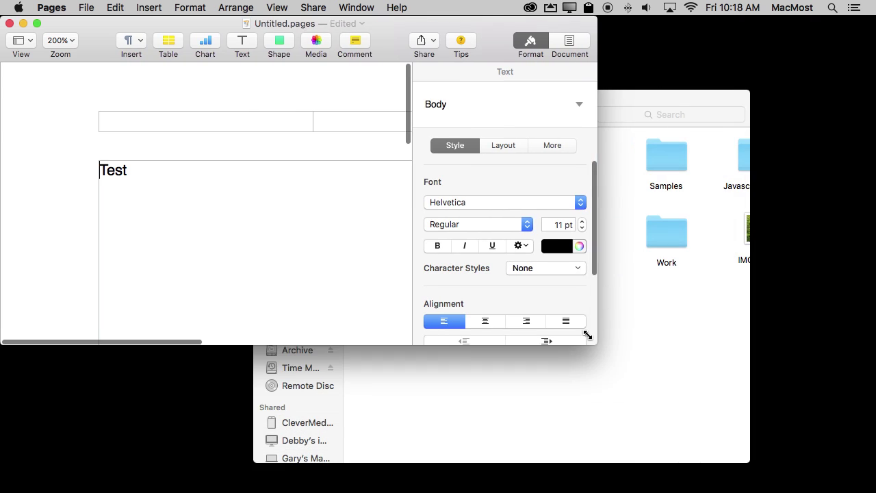
pyautogui.moveTo(382, 28); pyautogui.dragTo(405, 77)
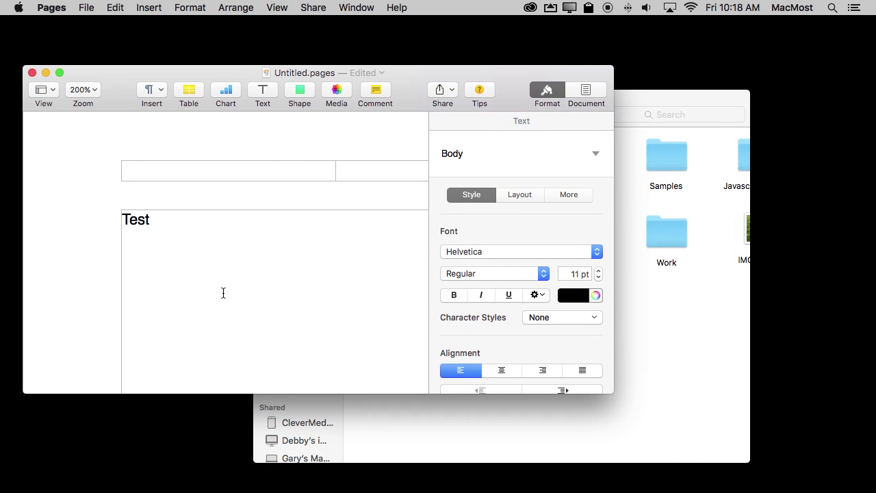
pyautogui.moveTo(150, 69); pyautogui.dragTo(140, 33)
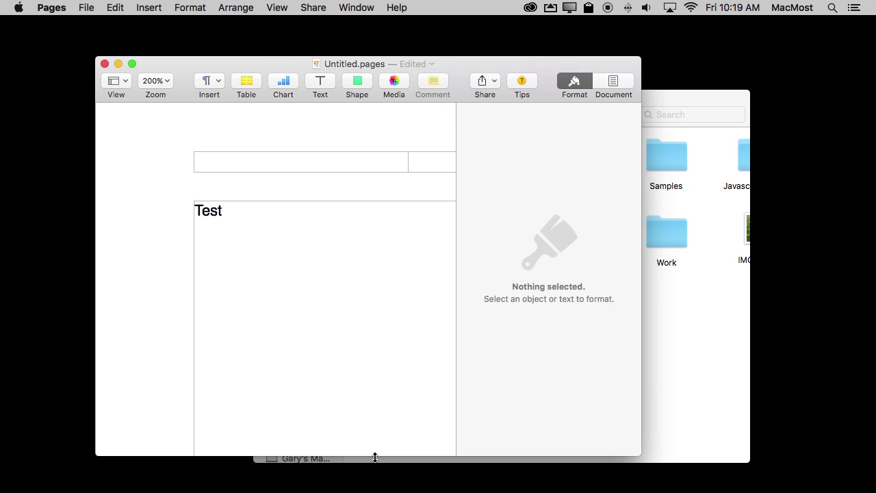
# Resize the Pages window from its bottom and right edges, then move it up and left.
pyautogui.moveTo(375, 458); pyautogui.dragTo(373, 488)
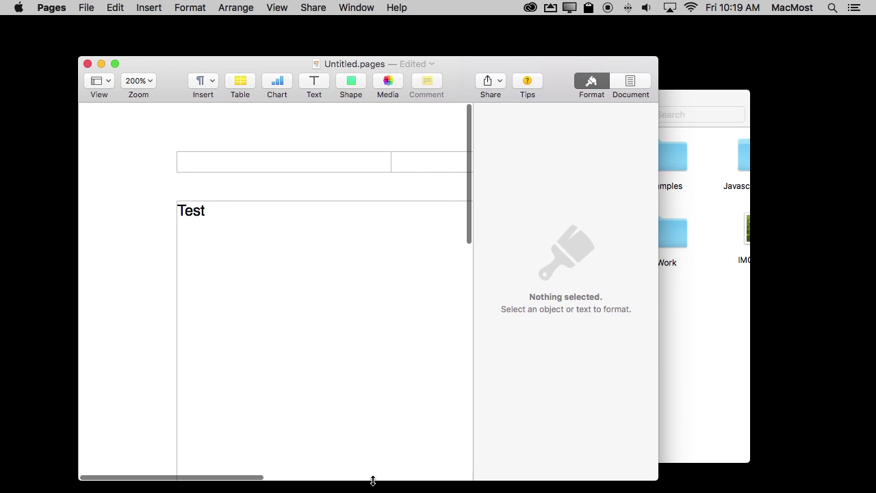
pyautogui.moveTo(373, 487)
pyautogui.mouseDown()
pyautogui.moveTo(370, 445)
pyautogui.moveTo(365, 483)
pyautogui.moveTo(369, 451)
pyautogui.mouseUp()
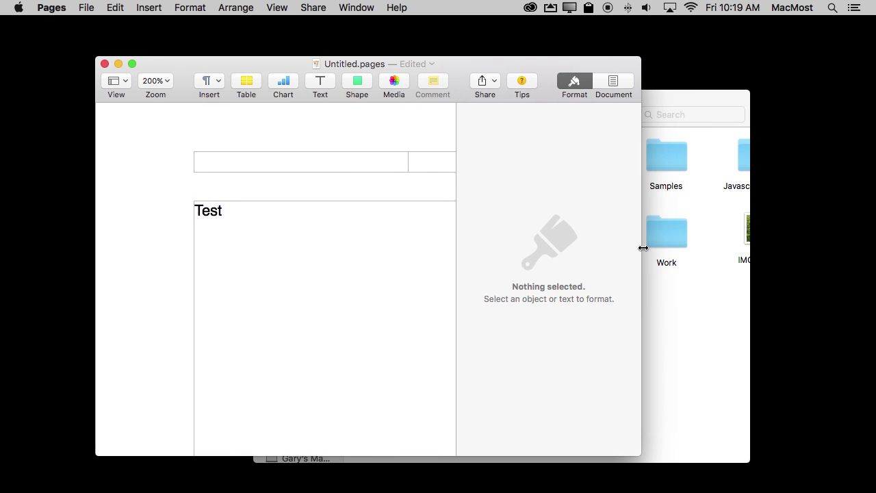
pyautogui.moveTo(643, 248)
pyautogui.mouseDown()
pyautogui.moveTo(718, 255)
pyautogui.moveTo(657, 254)
pyautogui.moveTo(711, 257)
pyautogui.moveTo(676, 257)
pyautogui.mouseUp()
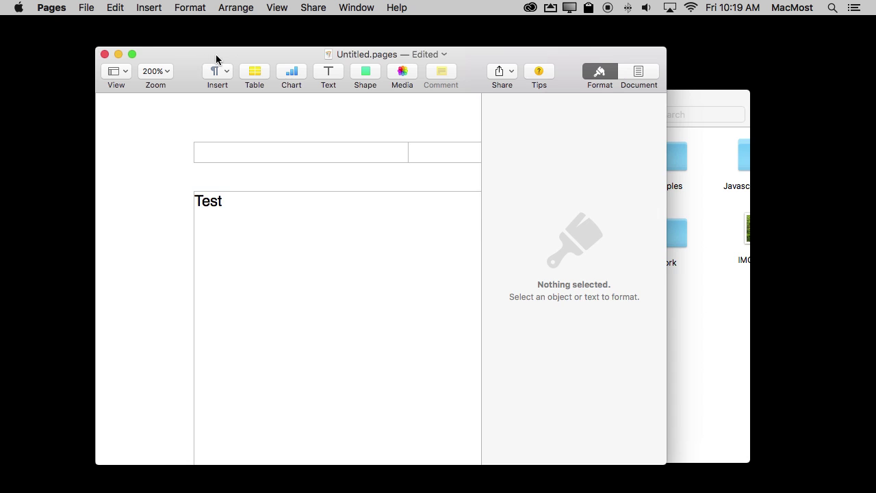
pyautogui.moveTo(218, 47)
pyautogui.mouseDown()
pyautogui.moveTo(156, 48)
pyautogui.moveTo(178, 34)
pyautogui.mouseUp()
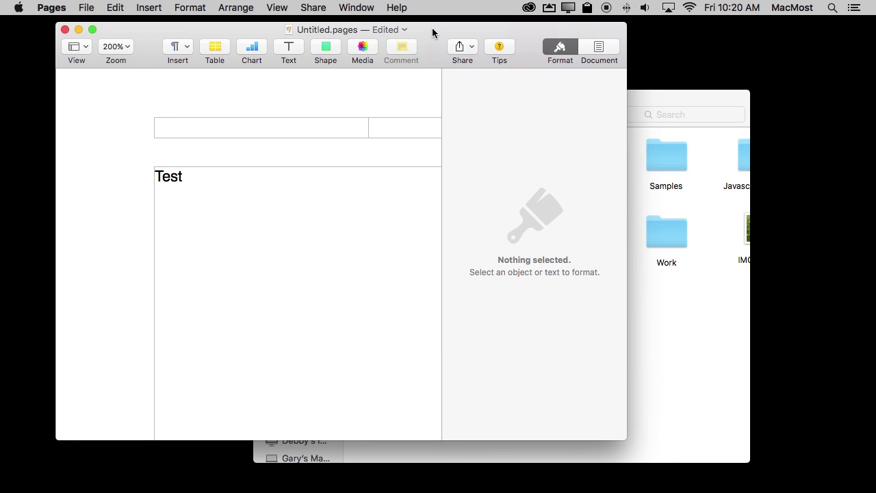
pyautogui.moveTo(93, 489)
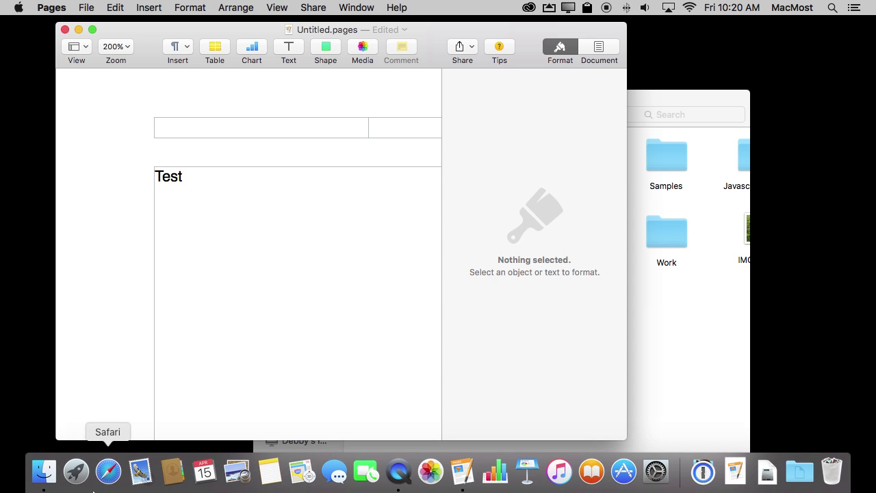
# Launch BetterSnapTool from Launchpad, close its settings, check its menu-bar menu, then refocus Pages.
pyautogui.click(76, 472)
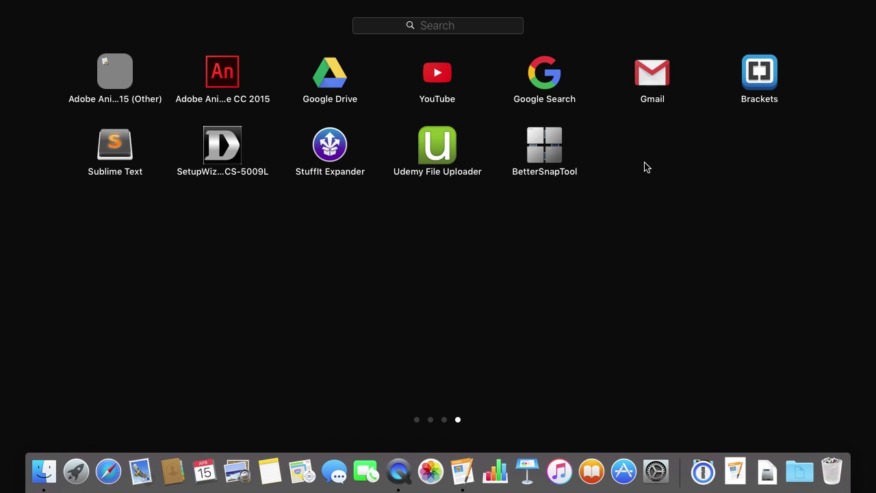
pyautogui.click(553, 139)
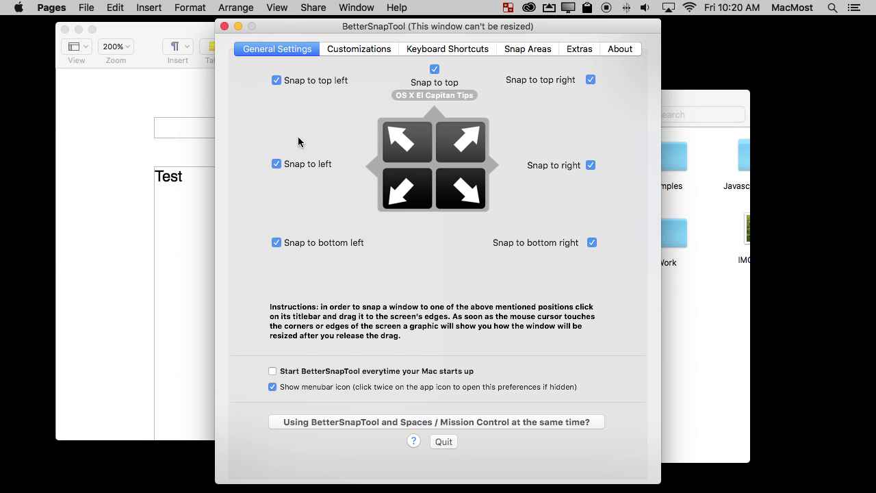
pyautogui.click(225, 27)
pyautogui.click(508, 9)
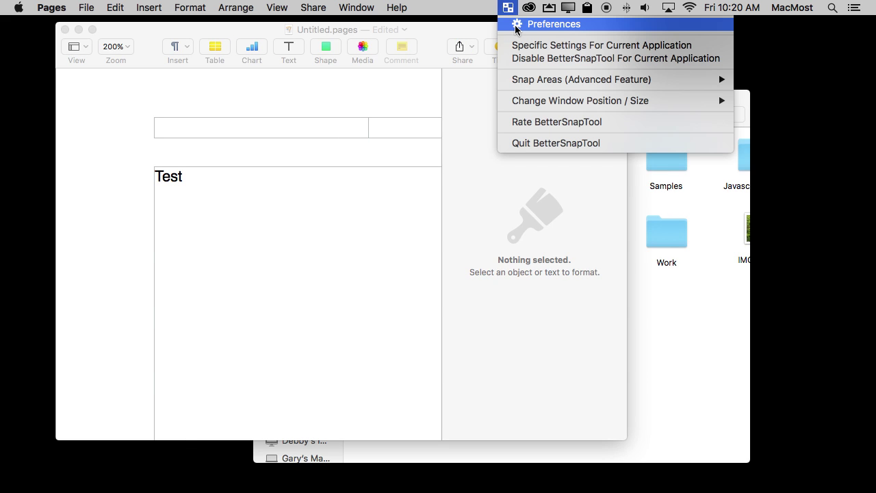
pyautogui.click(508, 7)
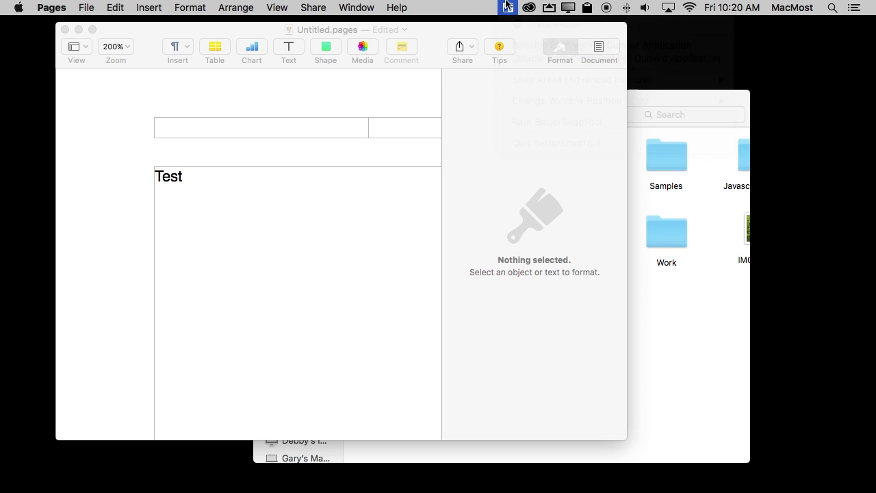
pyautogui.click(442, 34)
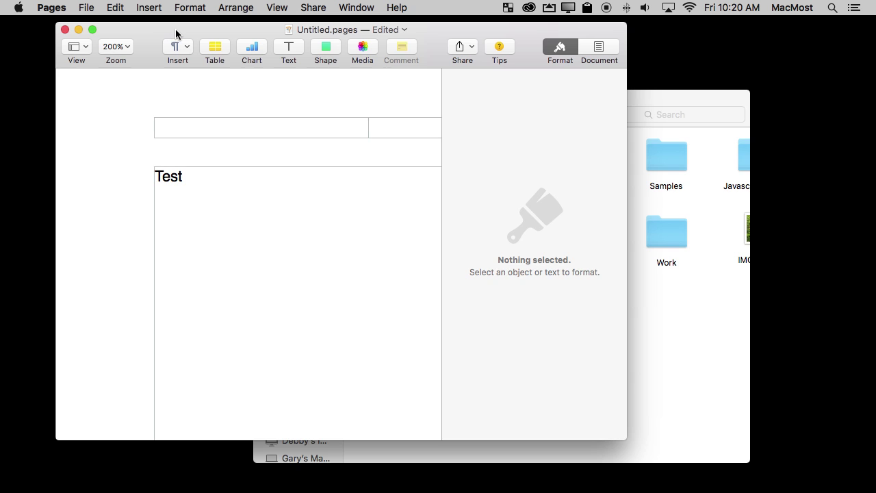
# Snap the Pages window into the top-left corner tile, then drag it to the top-right corner.
pyautogui.moveTo(177, 34)
pyautogui.mouseDown()
pyautogui.moveTo(182, 61)
pyautogui.moveTo(365, 68)
pyautogui.moveTo(426, 29)
pyautogui.moveTo(484, 23)
pyautogui.moveTo(325, 23)
pyautogui.moveTo(517, 26)
pyautogui.moveTo(428, 11)
pyautogui.mouseUp()
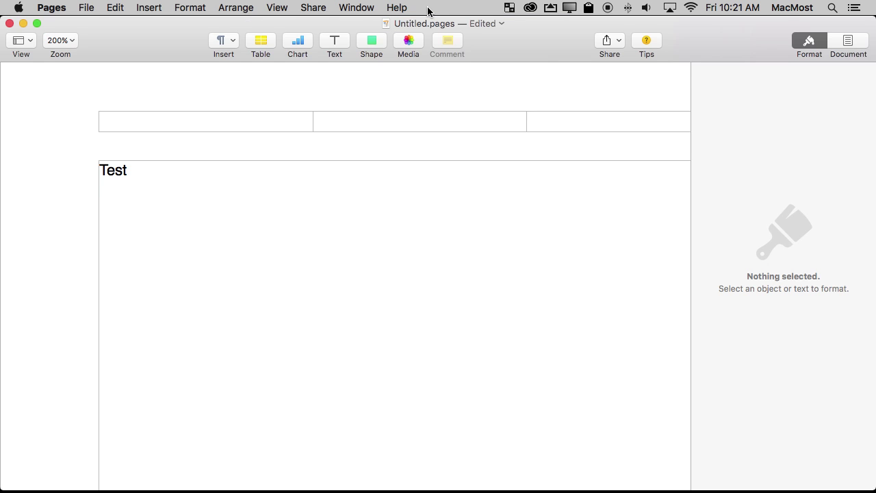
pyautogui.doubleClick(168, 25)
pyautogui.moveTo(191, 43); pyautogui.dragTo(206, 59)
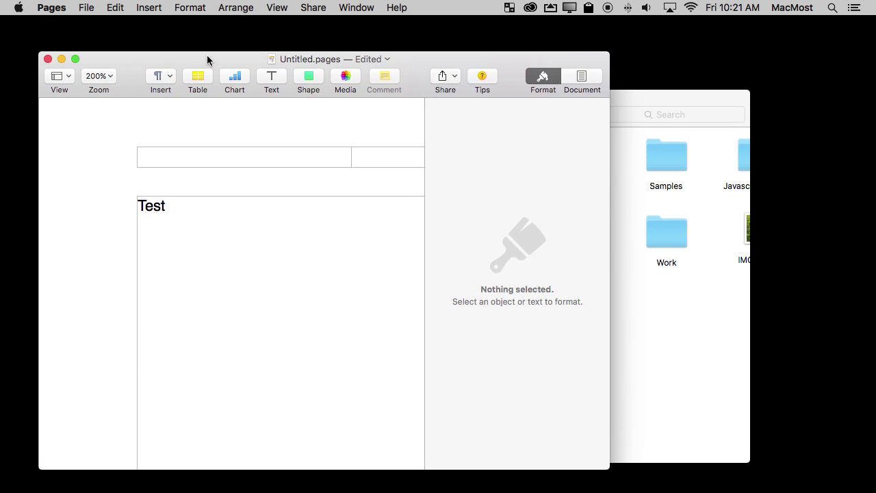
pyautogui.moveTo(207, 55); pyautogui.dragTo(5, 18)
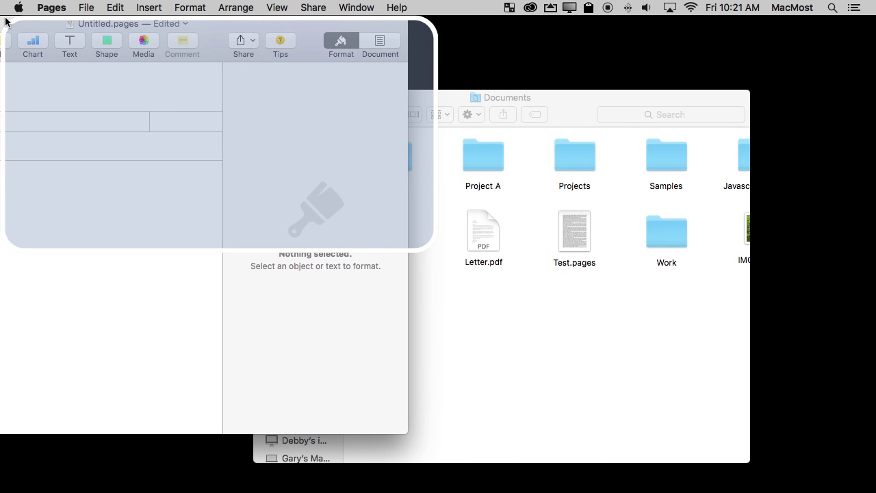
pyautogui.moveTo(6, 21); pyautogui.dragTo(6, 22)
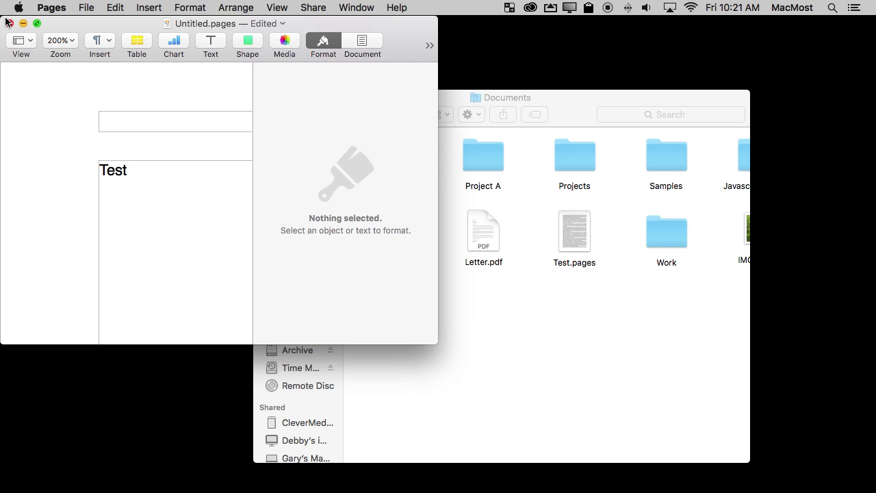
pyautogui.moveTo(384, 35)
pyautogui.mouseDown()
pyautogui.moveTo(722, 63)
pyautogui.moveTo(870, 22)
pyautogui.mouseUp()
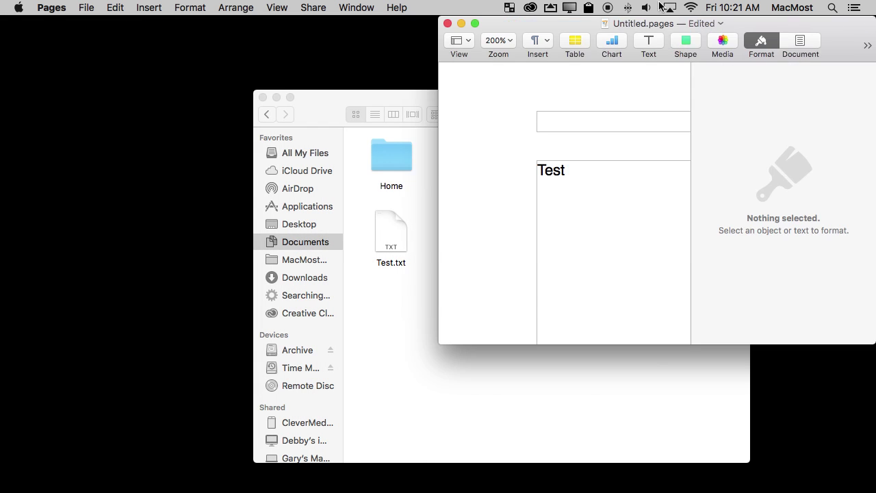
# Show BetterSnapTool's Keyboard Shortcuts settings and its menu-bar window position/size actions.
pyautogui.click(515, 8)
pyautogui.click(517, 22)
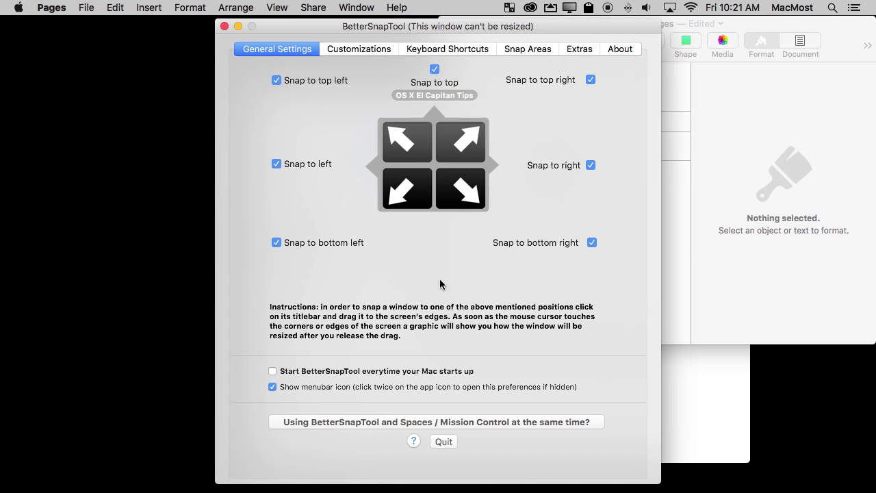
pyautogui.click(472, 50)
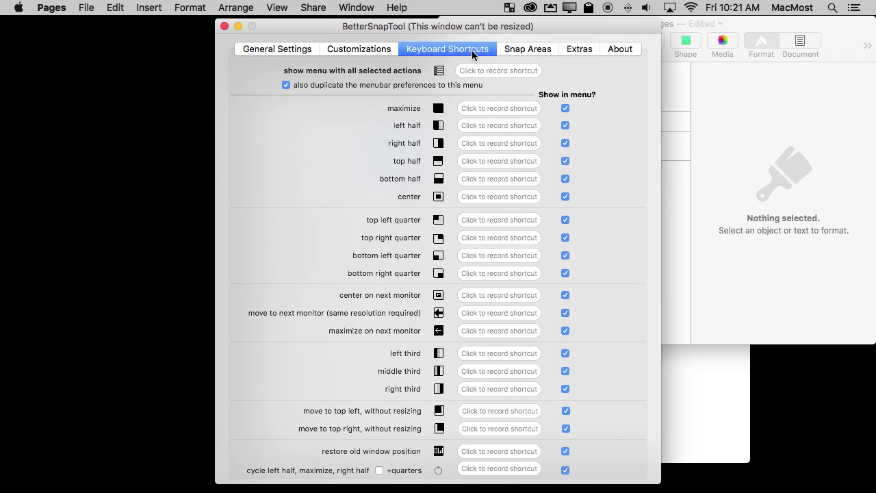
pyautogui.click(510, 9)
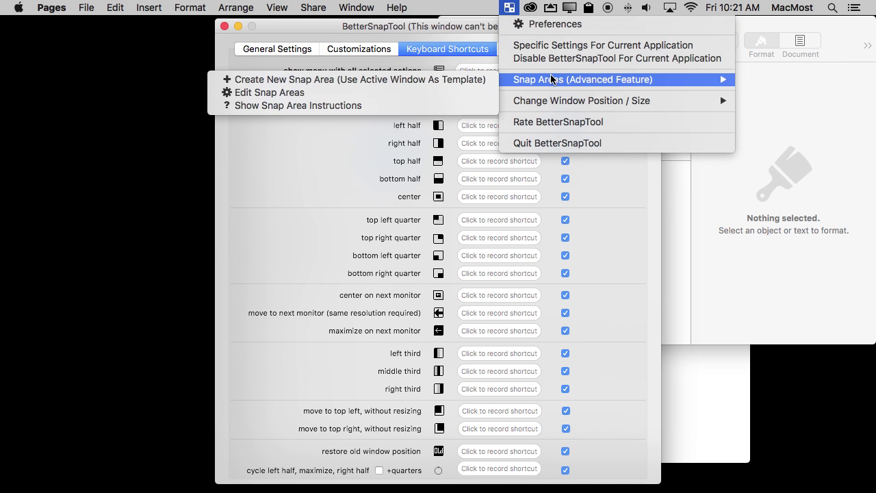
pyautogui.moveTo(582, 101)
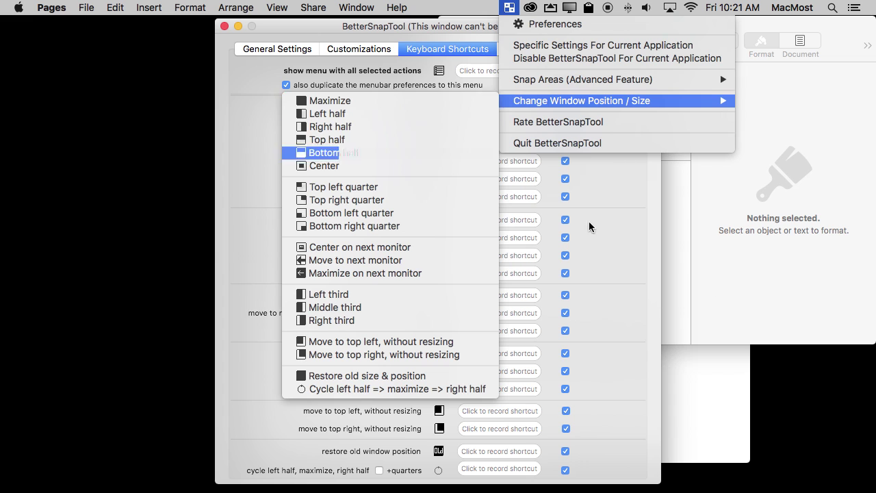
# Snap the Pages window into the left third with BetterSnapTool.
pyautogui.click(724, 289)
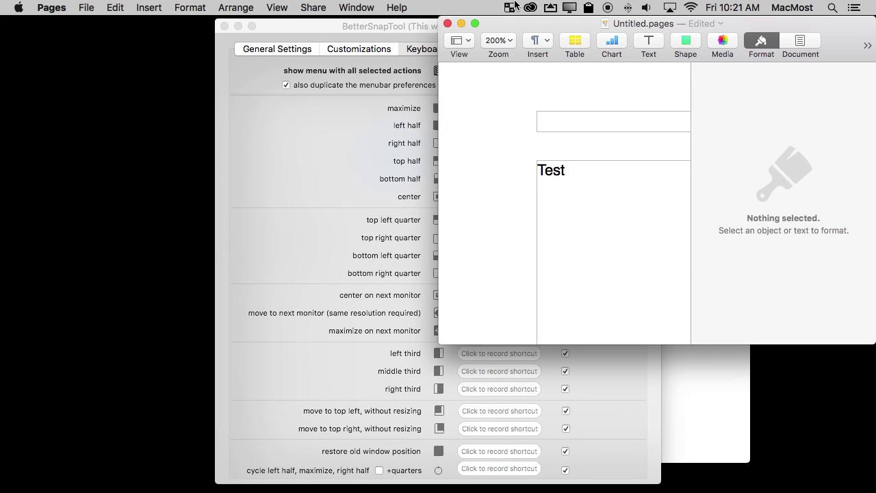
pyautogui.click(509, 8)
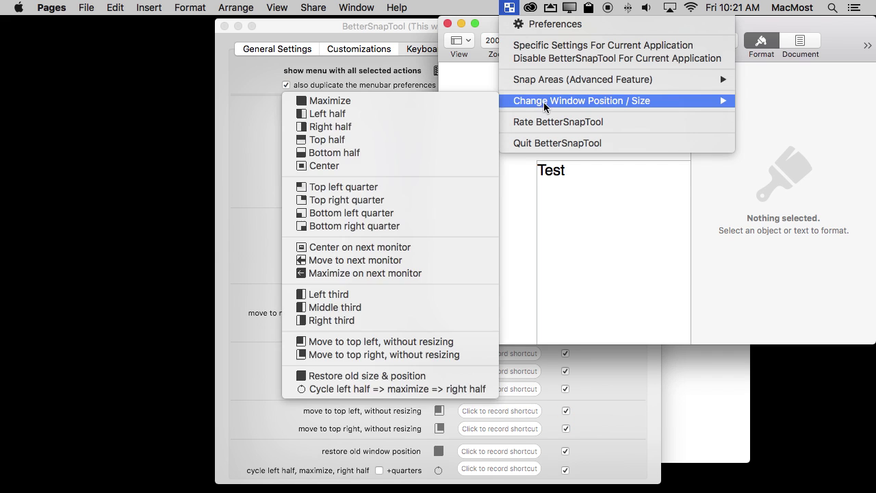
pyautogui.moveTo(582, 100)
pyautogui.click(357, 298)
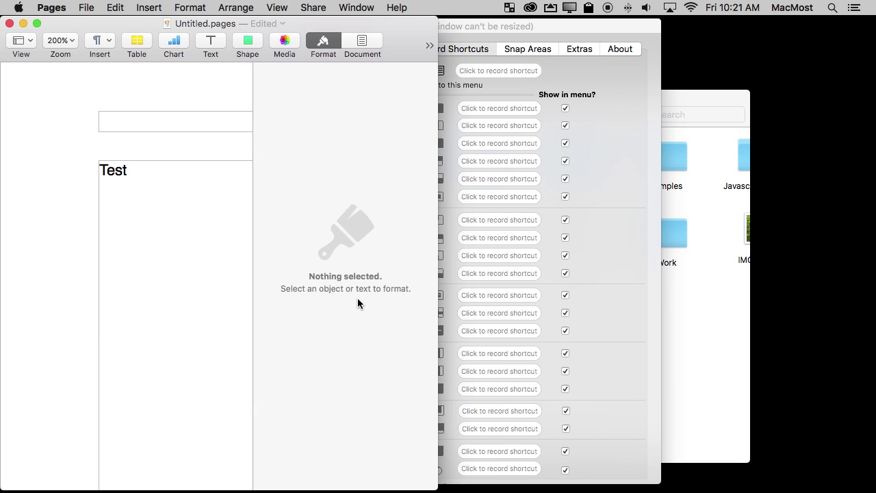
# Snap the Finder Documents window into the middle third with BetterSnapTool.
pyautogui.click(712, 286)
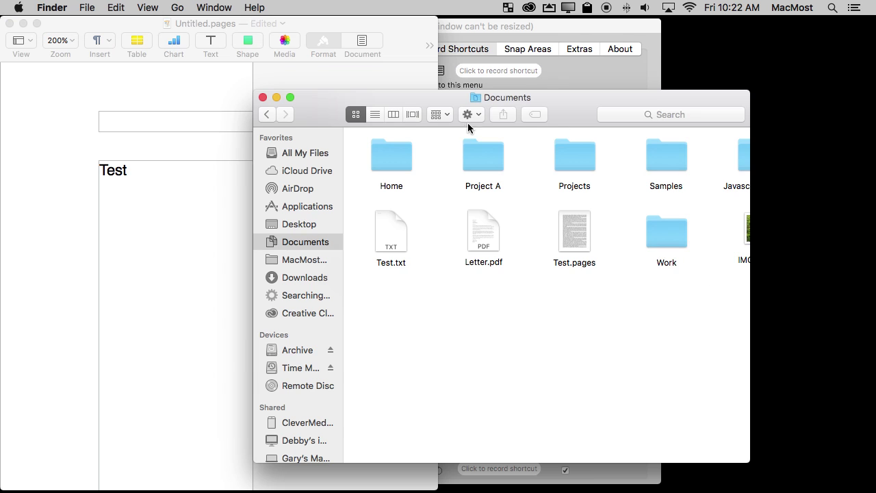
pyautogui.click(508, 8)
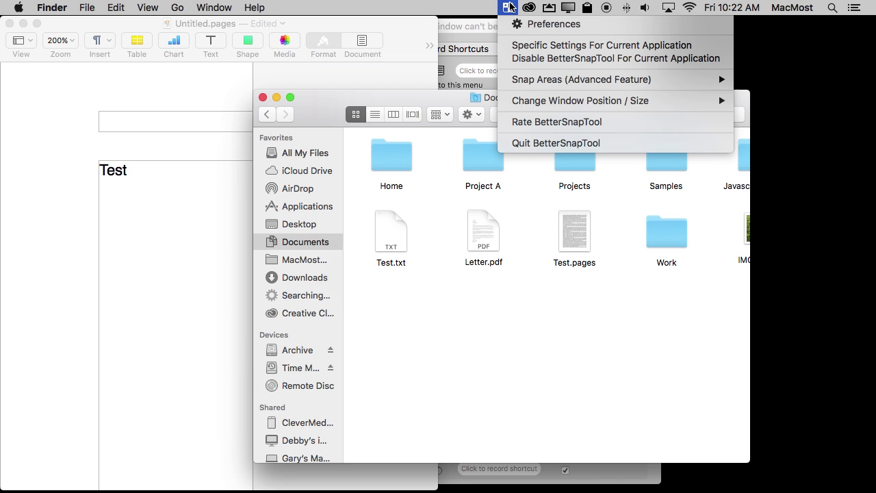
pyautogui.moveTo(580, 101)
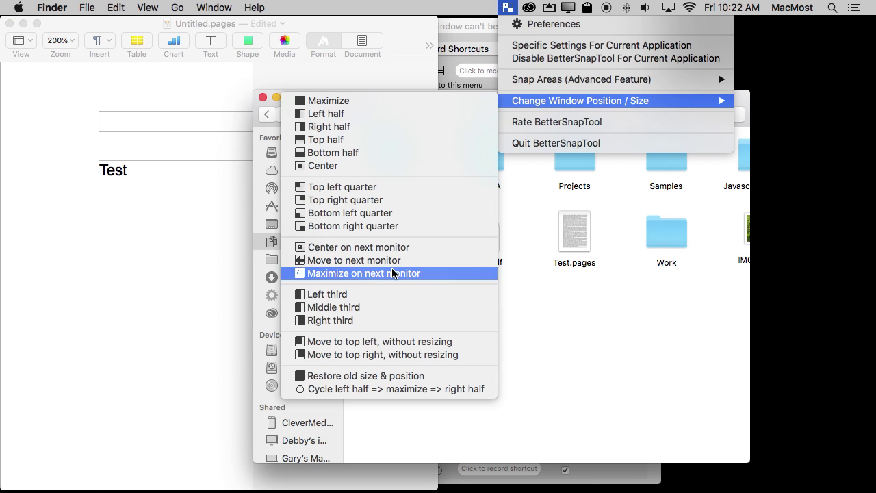
pyautogui.click(369, 304)
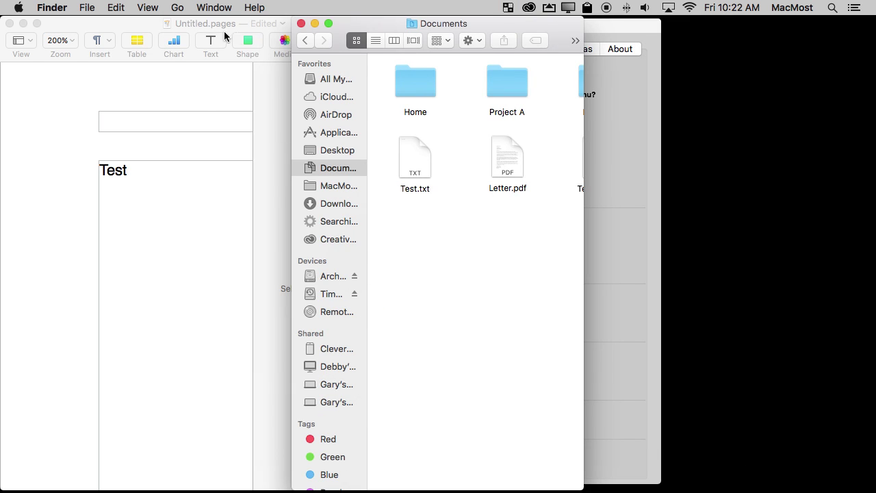
# Bring the Pages window back to front, then the Finder window.
pyautogui.click(142, 29)
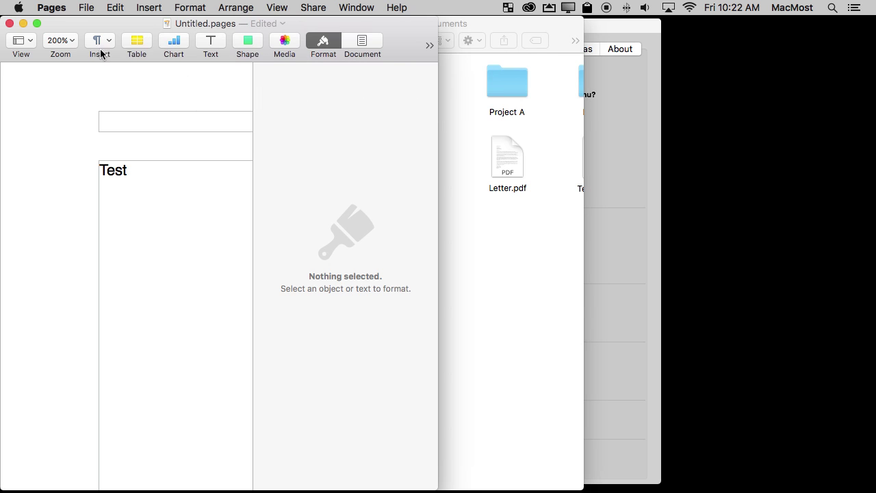
pyautogui.moveTo(438, 113); pyautogui.dragTo(438, 112)
pyautogui.click(448, 134)
# Review BetterSnapTool's Customizations and Snap Areas tabs, ending on Keyboard Shortcuts.
pyautogui.click(610, 121)
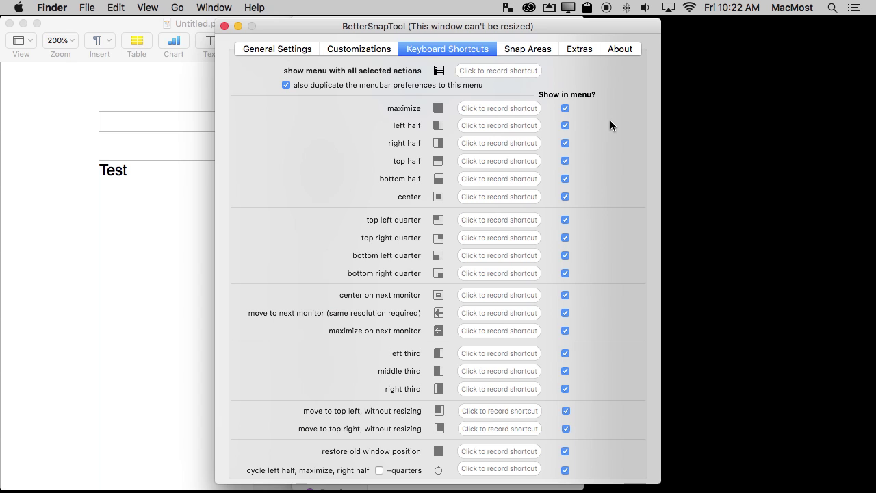
pyautogui.click(353, 48)
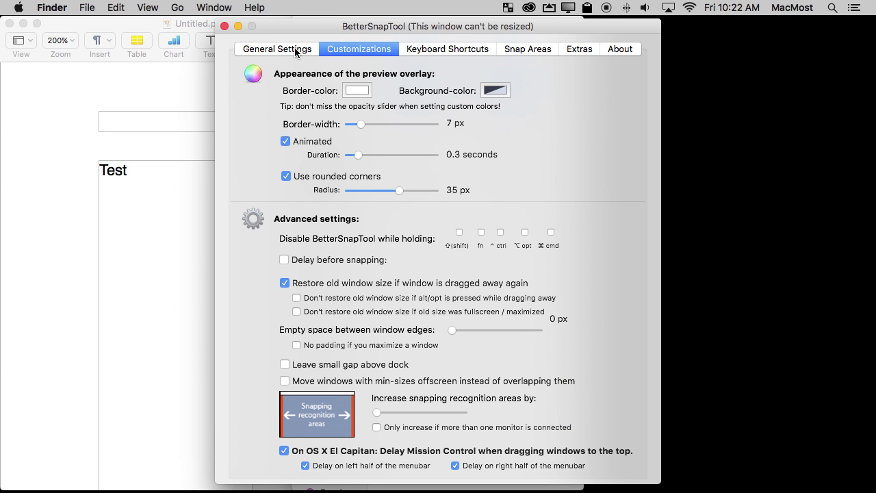
pyautogui.click(543, 49)
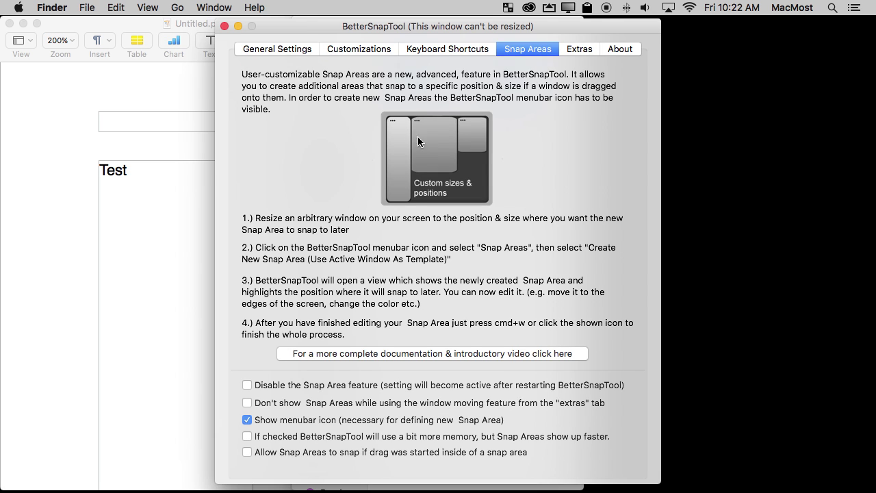
pyautogui.click(462, 48)
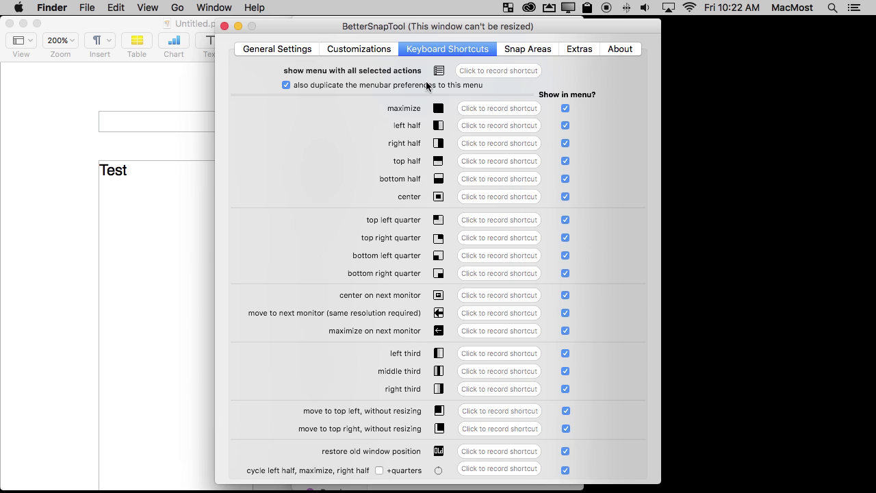